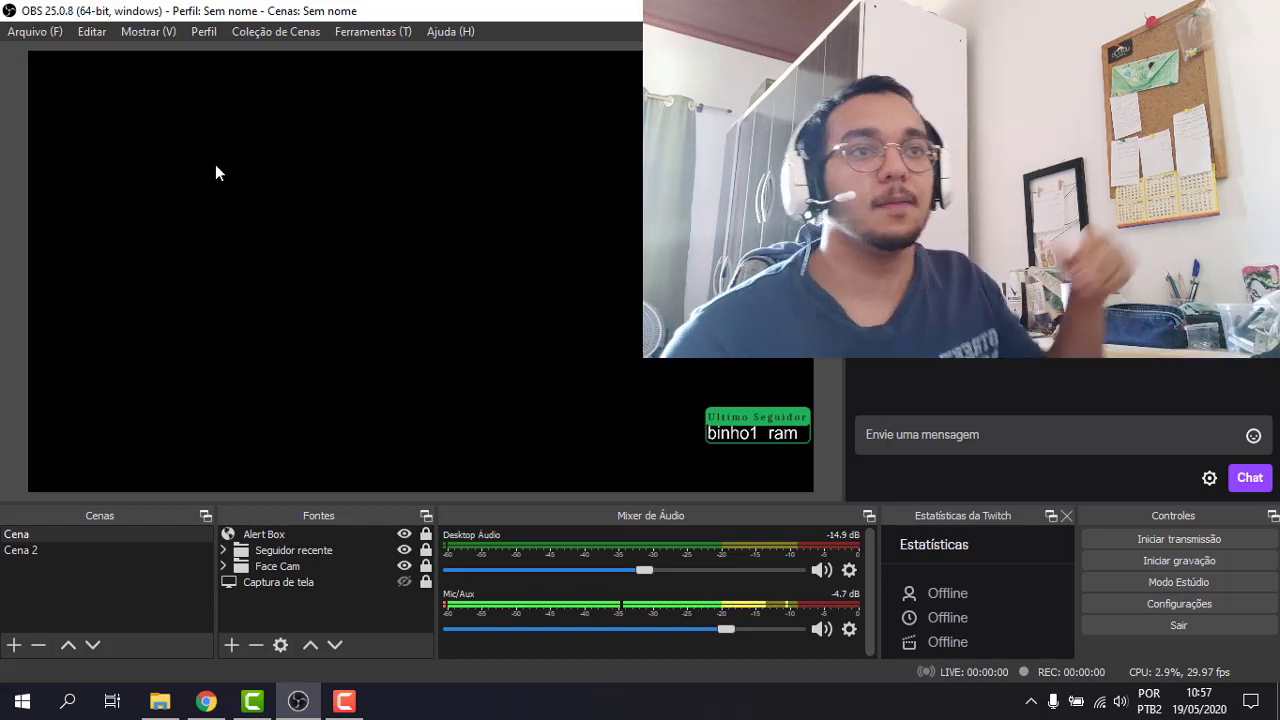
Step: Open the program settings and set the output mode to Avançado
click(54, 31)
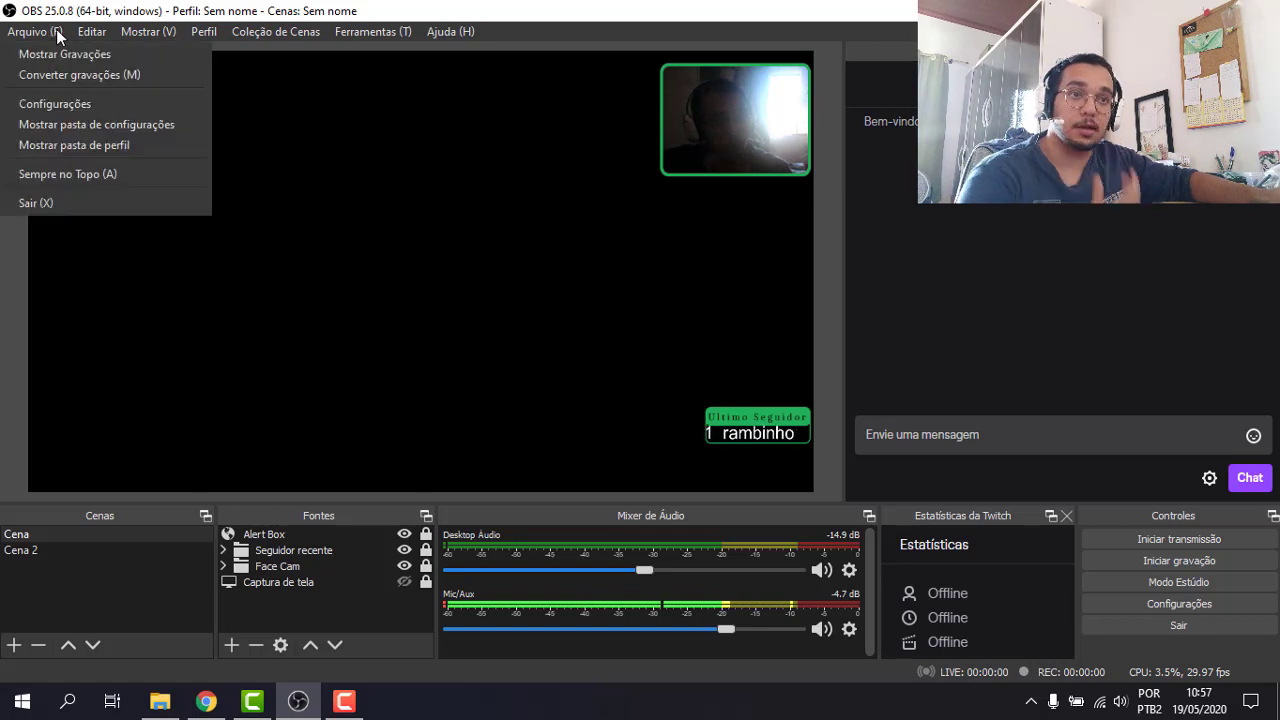
click(59, 103)
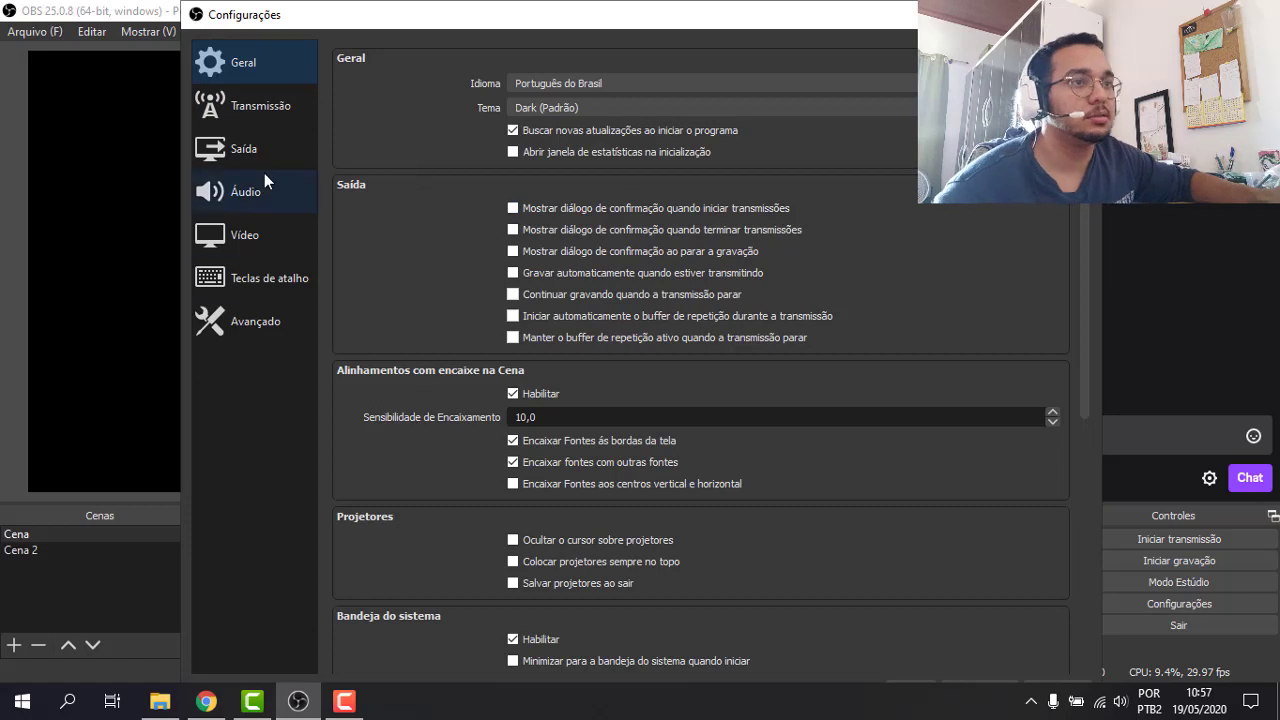
click(274, 117)
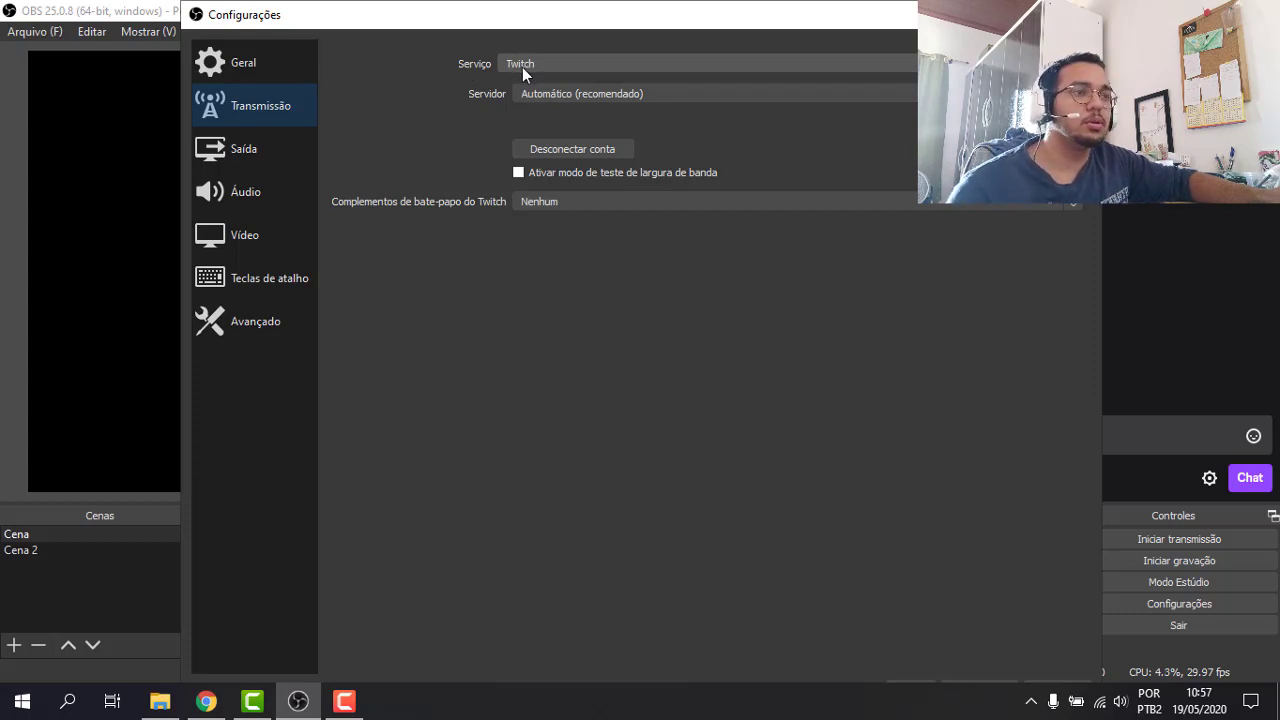
click(255, 153)
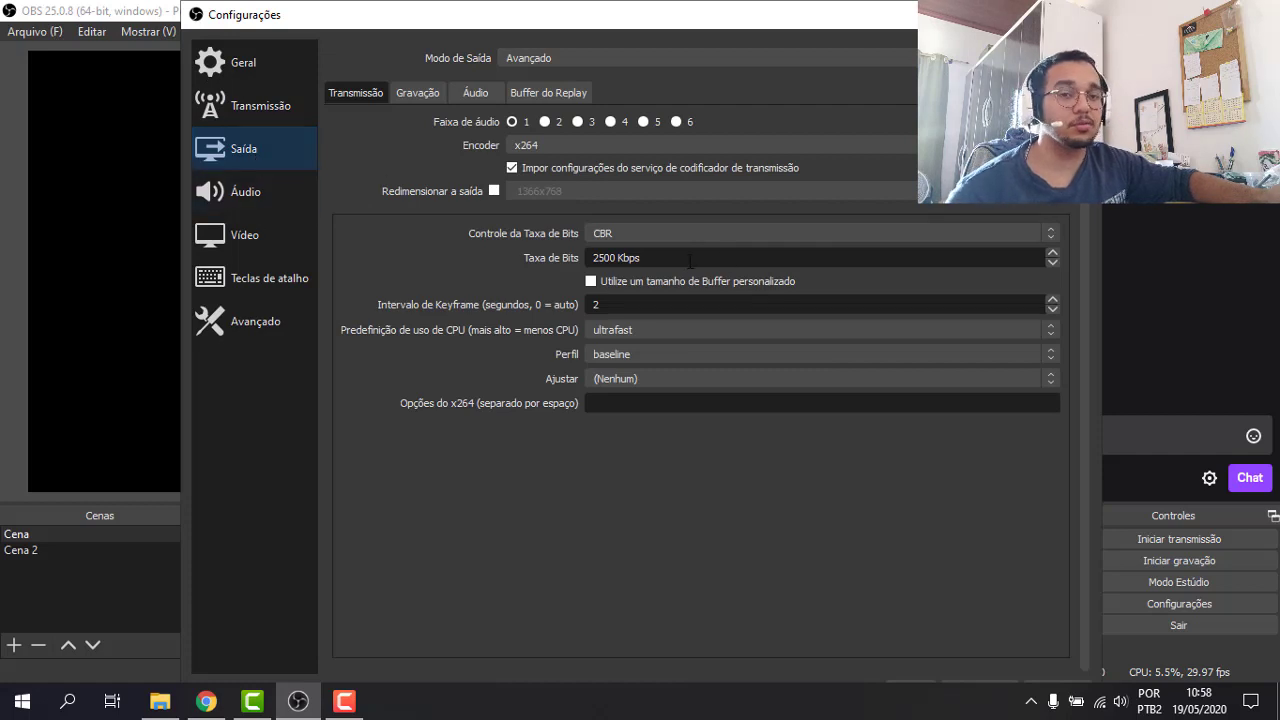
click(796, 58)
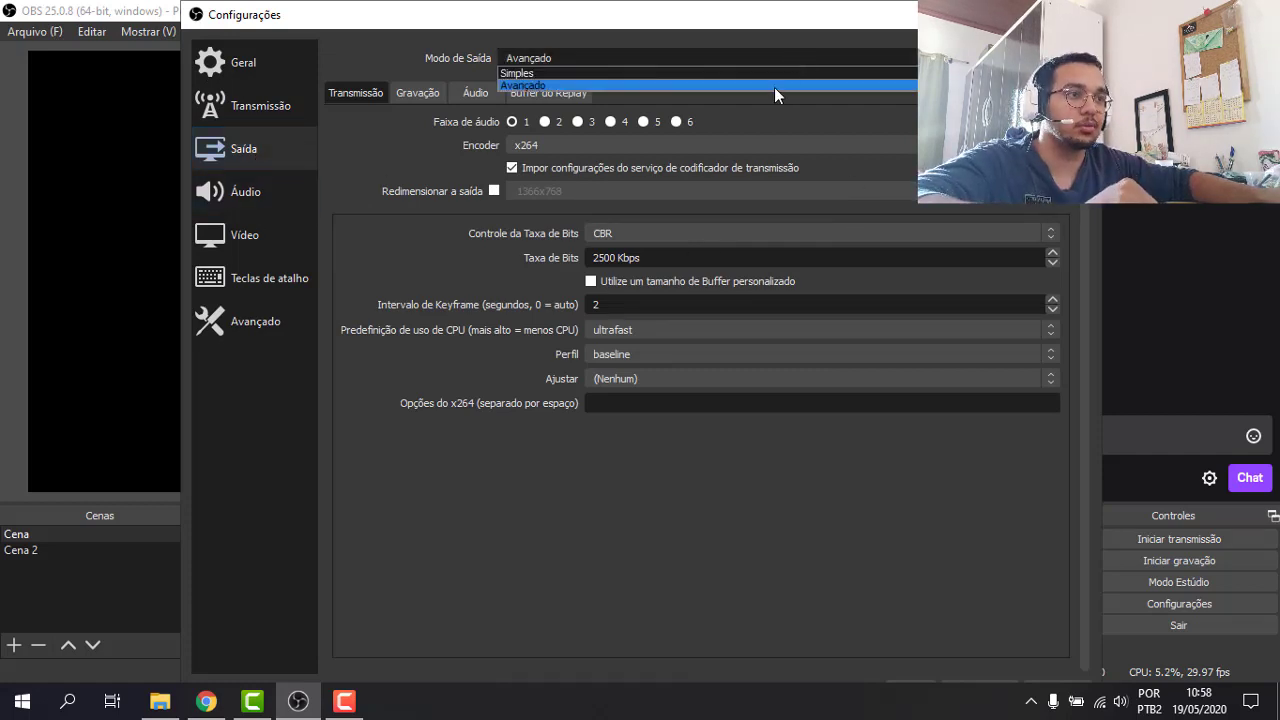
click(775, 73)
click(740, 60)
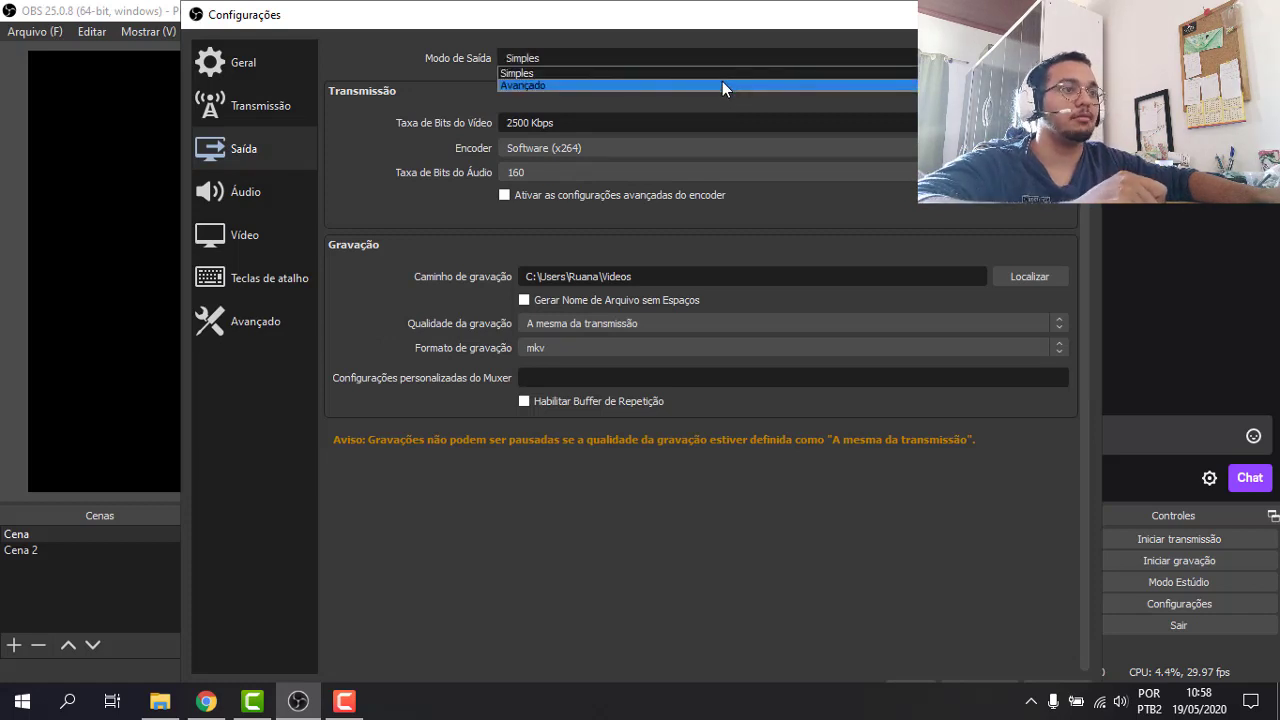
click(722, 81)
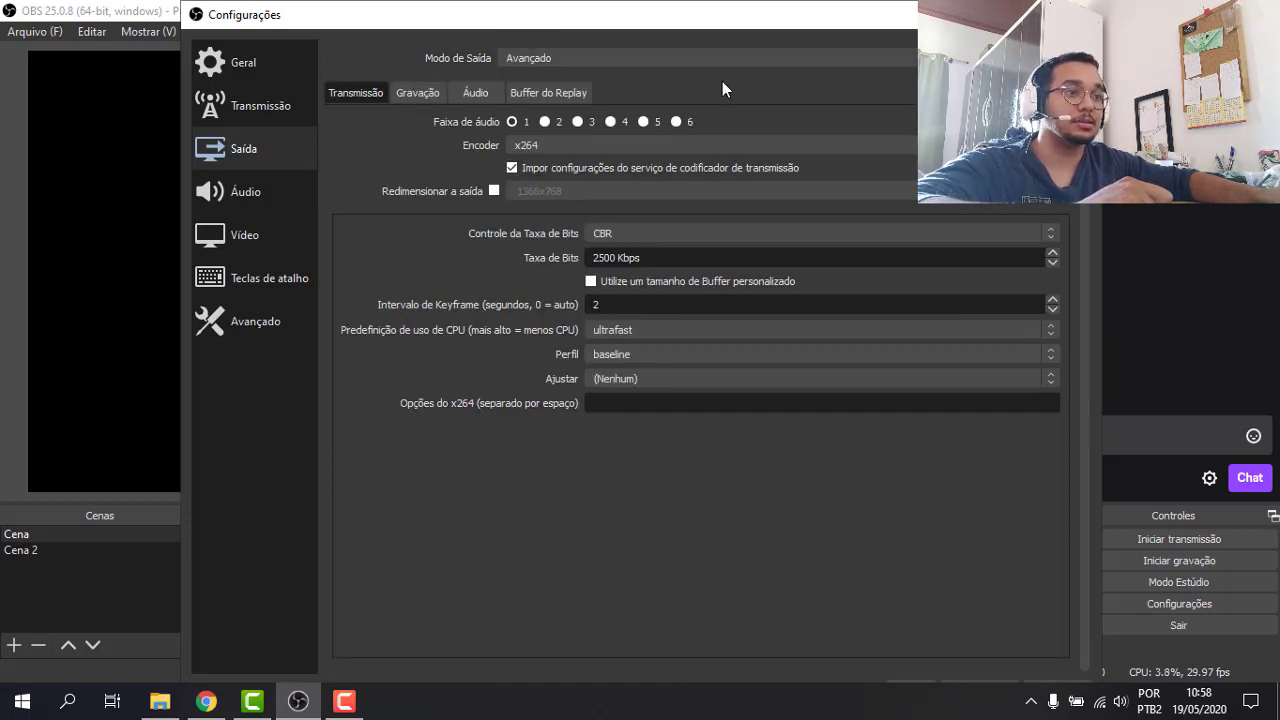
Step: Set the streaming encoder's keyframe interval to 2, the CPU usage preset to ultrafast and the profile to baseline
double_click(596, 304)
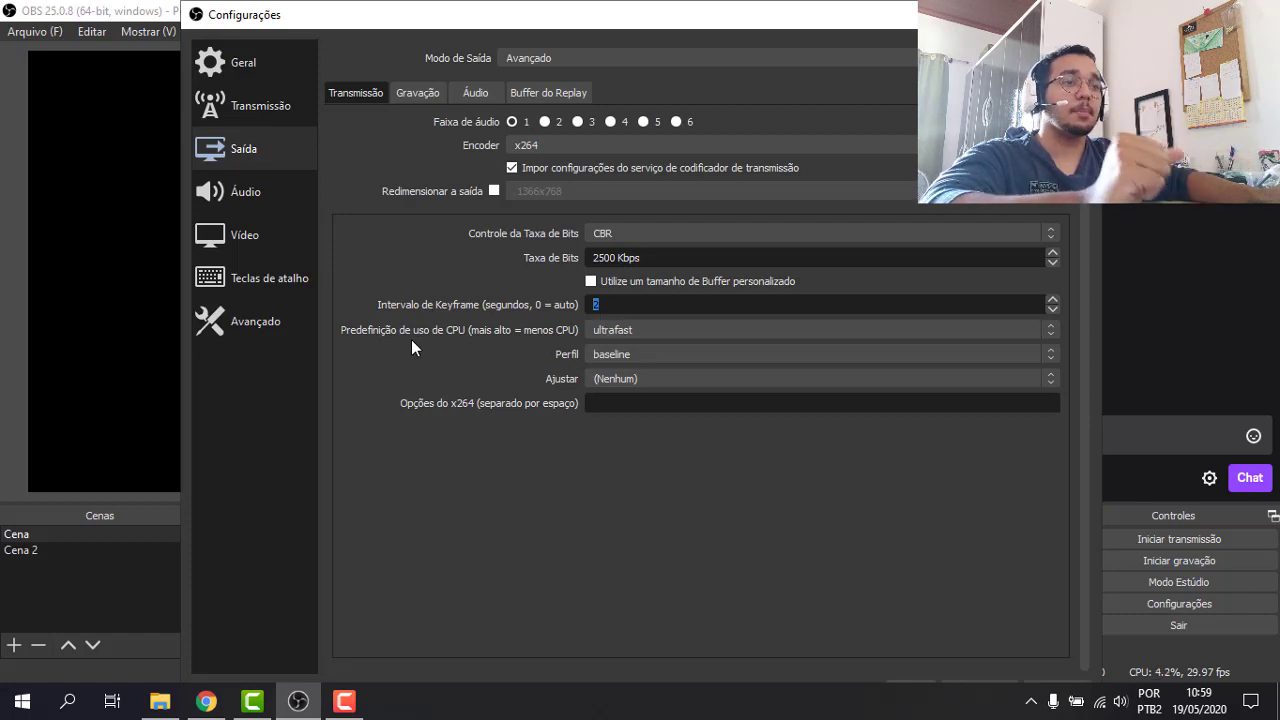
click(616, 334)
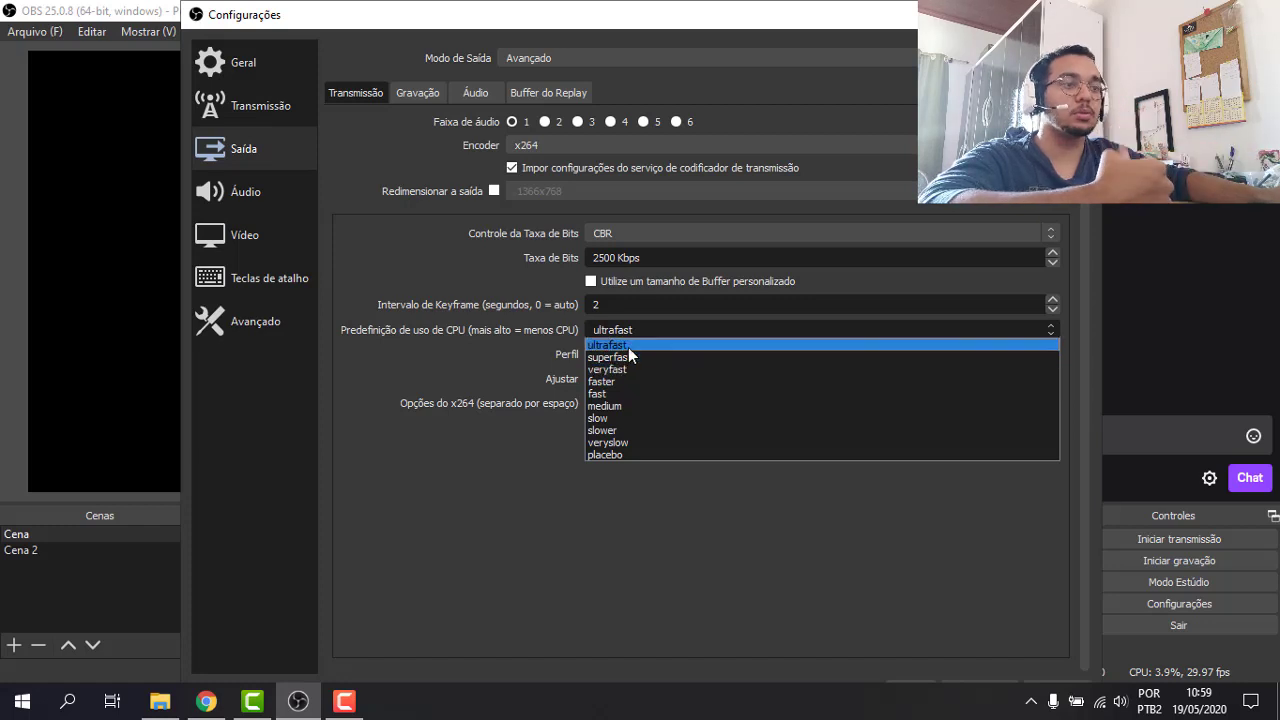
click(628, 348)
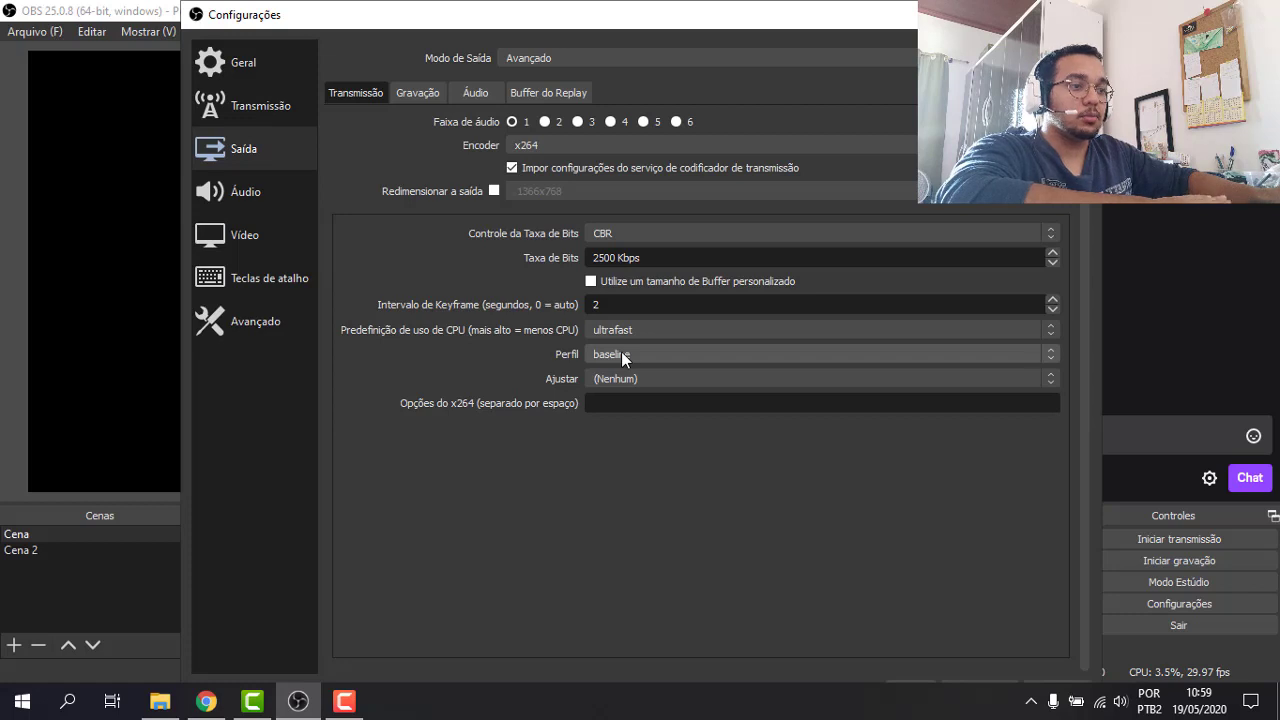
click(614, 358)
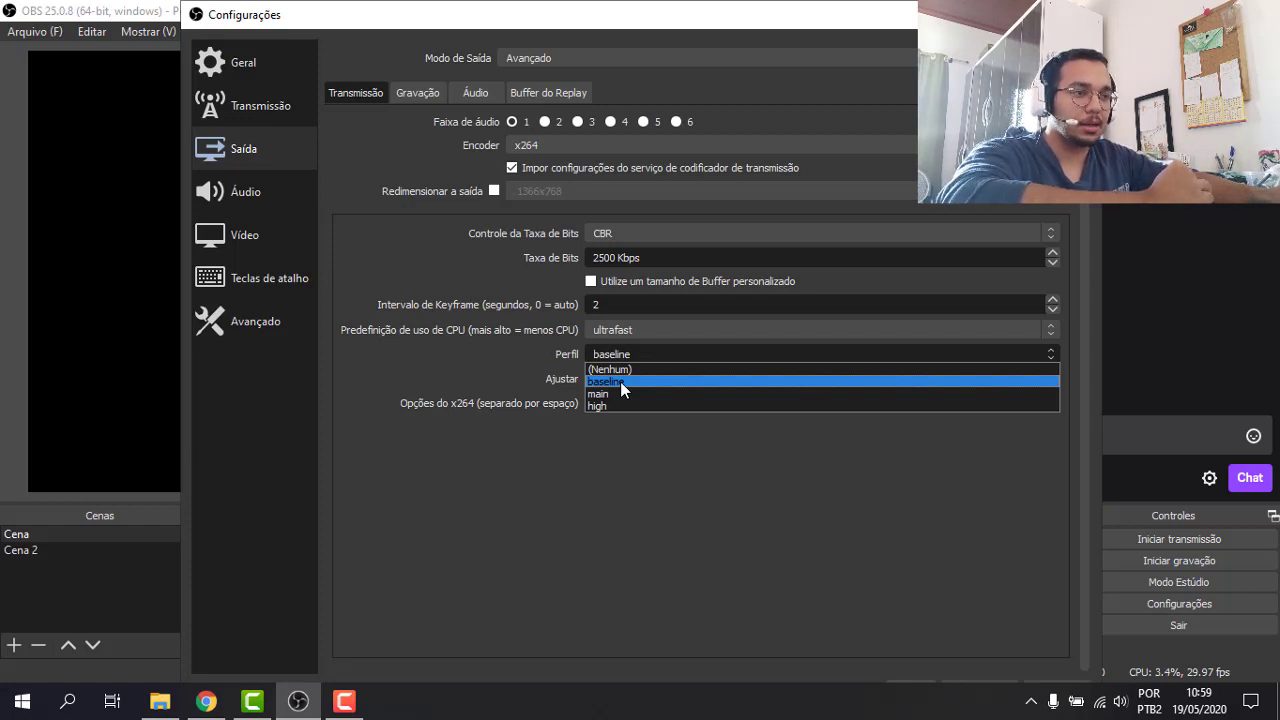
click(620, 381)
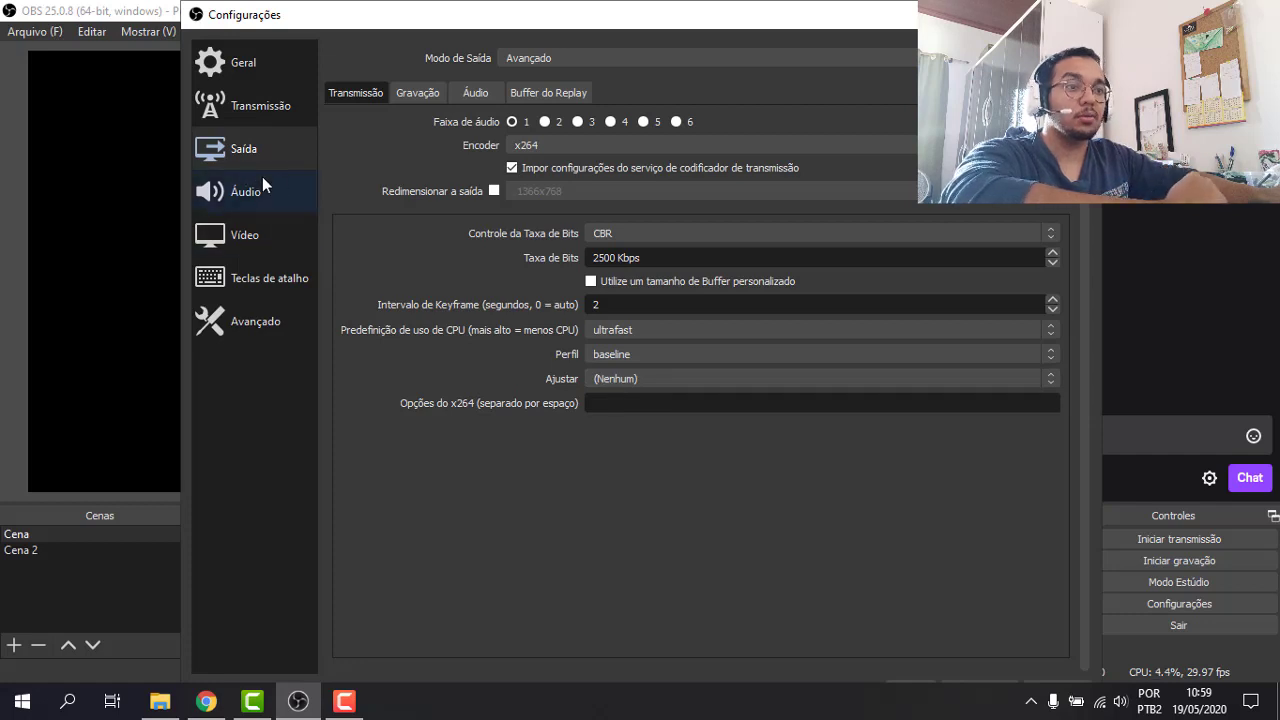
Step: Set the process priority to Alta in the advanced settings
click(290, 330)
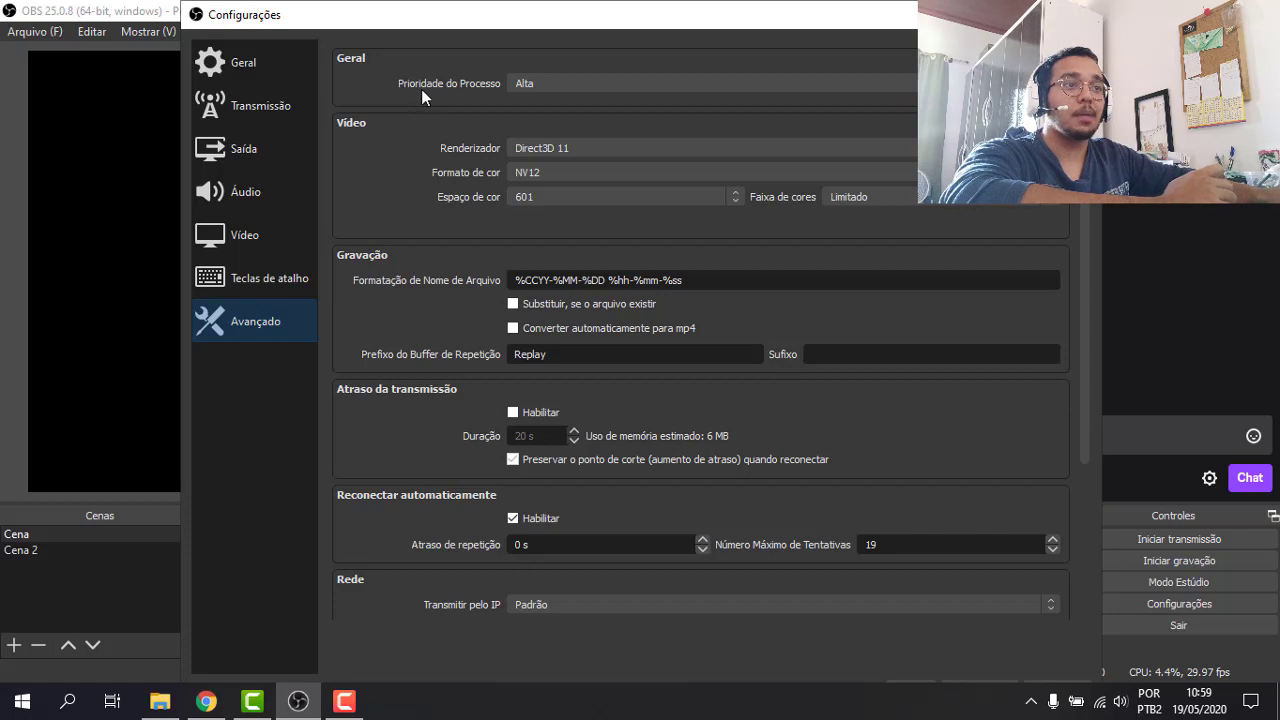
click(537, 85)
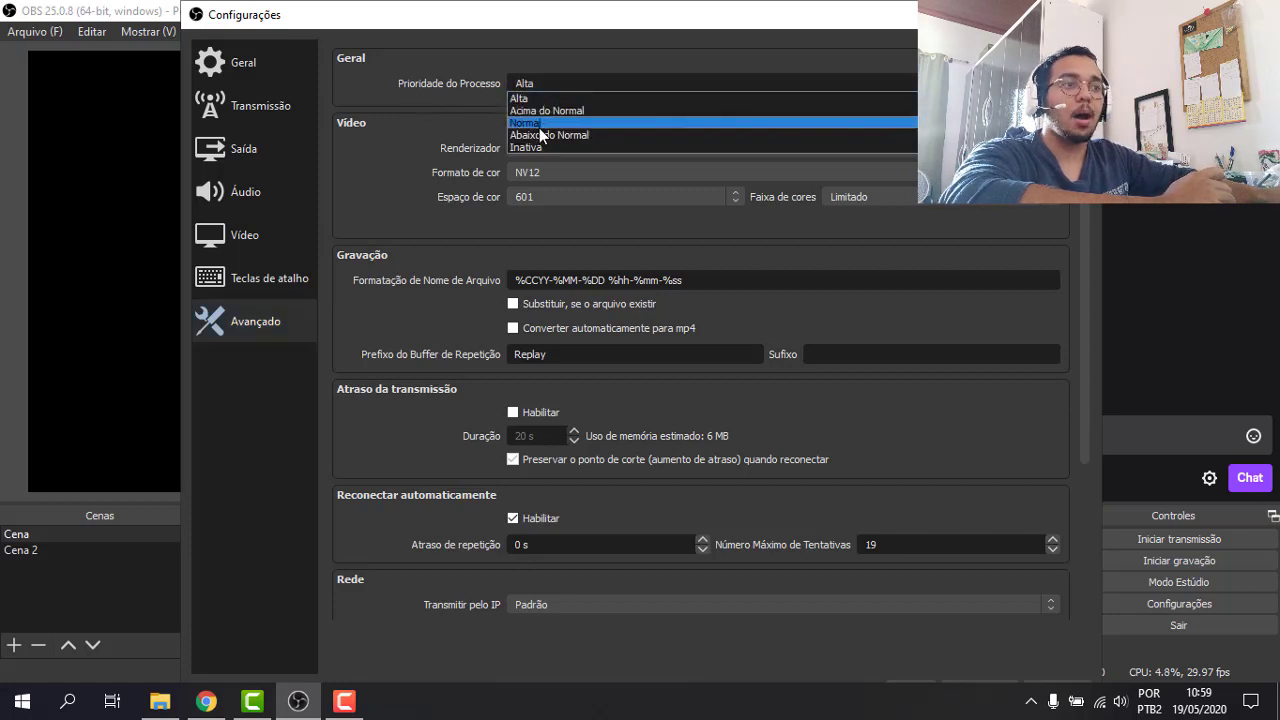
click(539, 99)
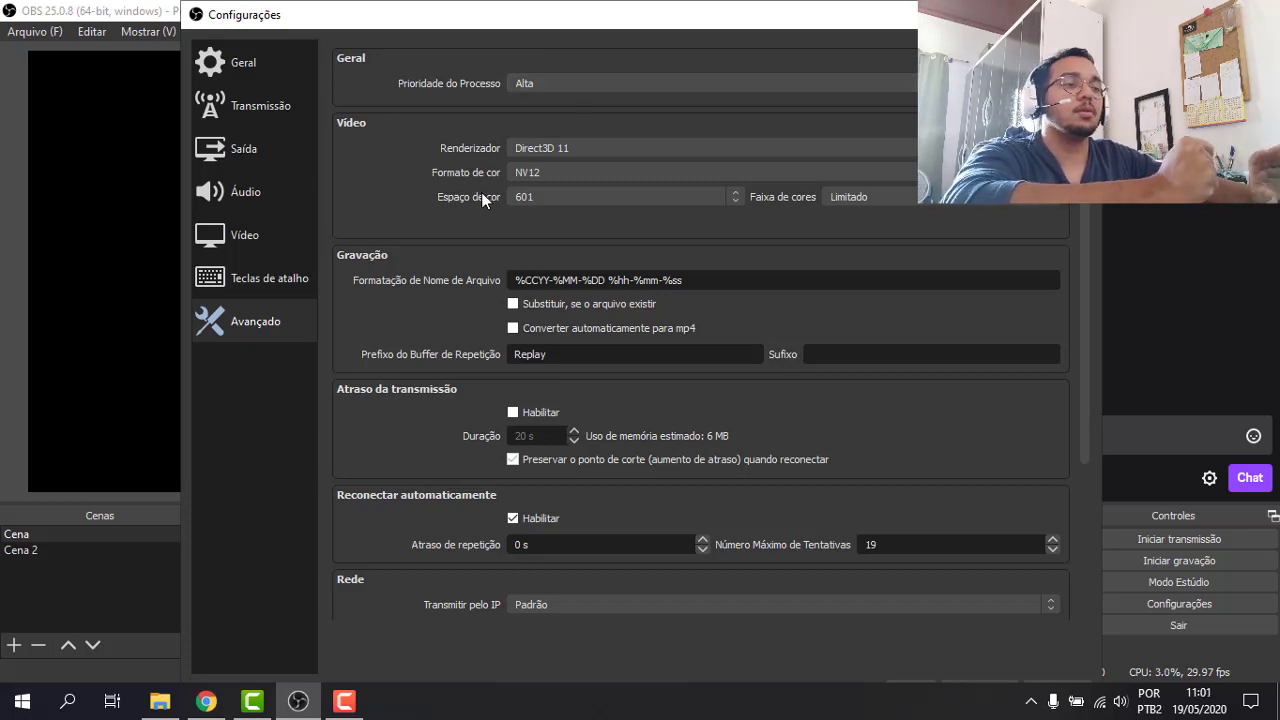
Step: Leave the stream delay disabled, set the automatic reconnection retry delay to 0 s, and save the settings
click(513, 414)
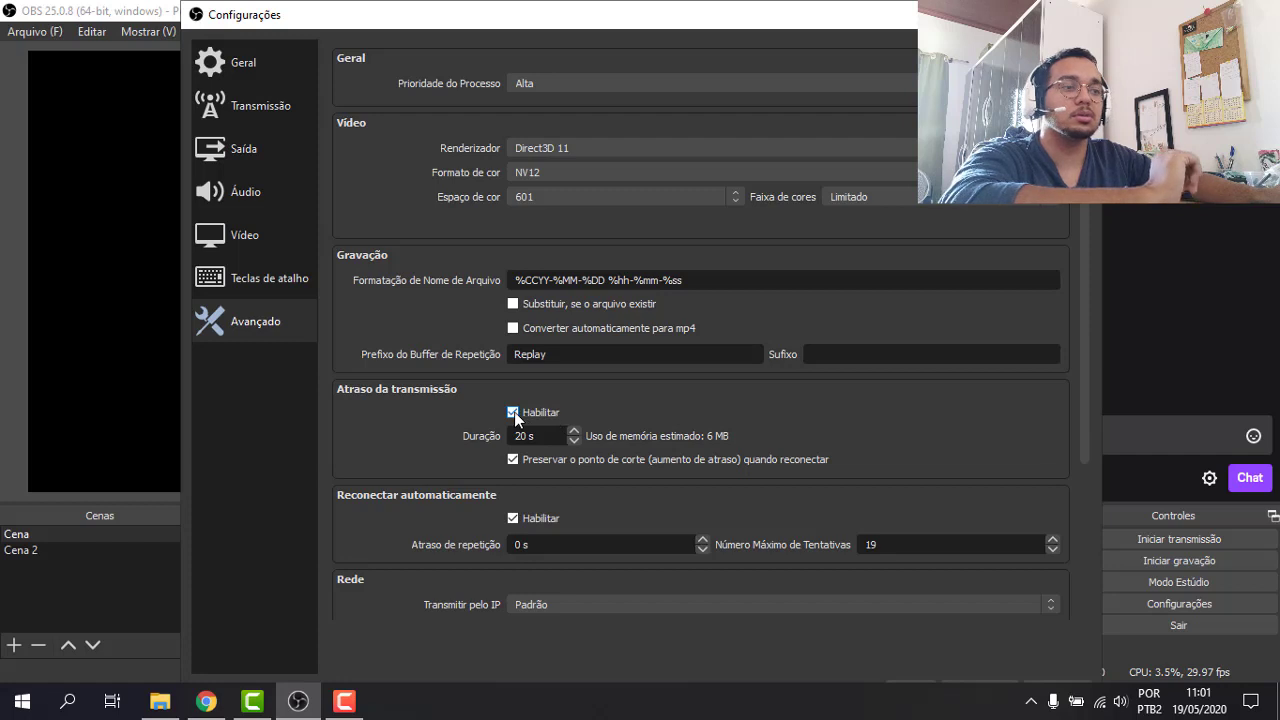
click(513, 414)
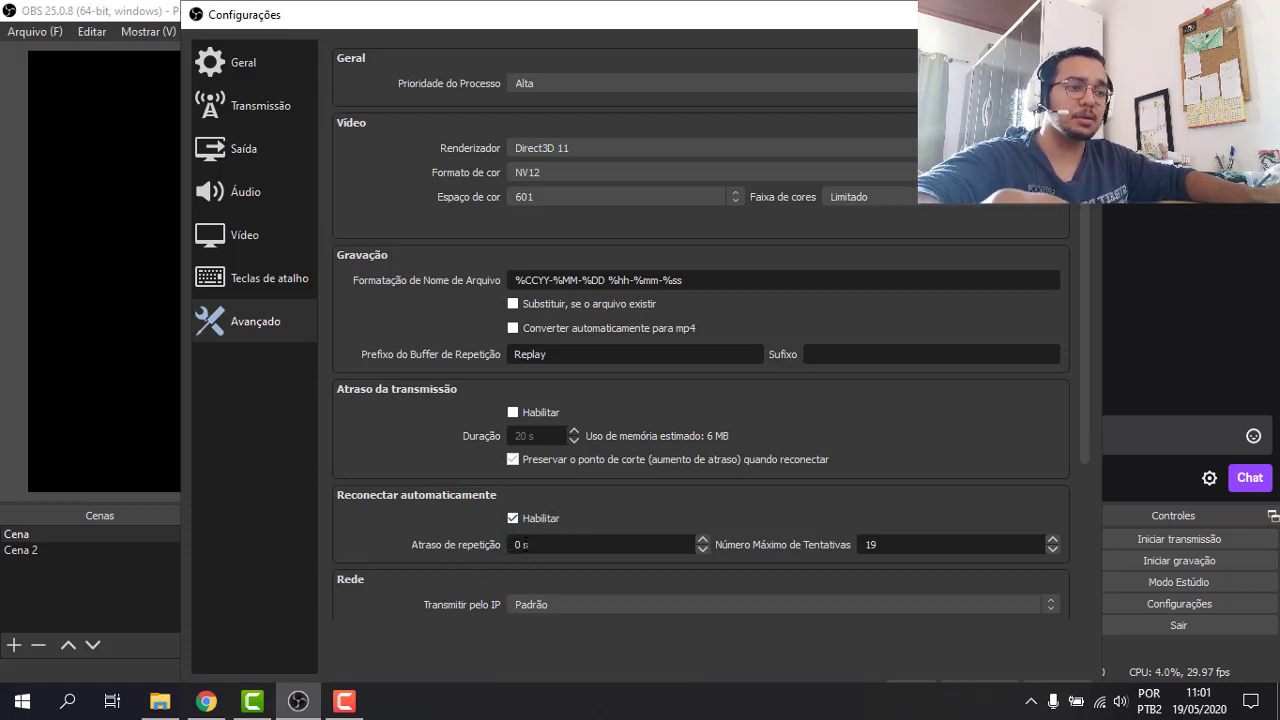
double_click(519, 544)
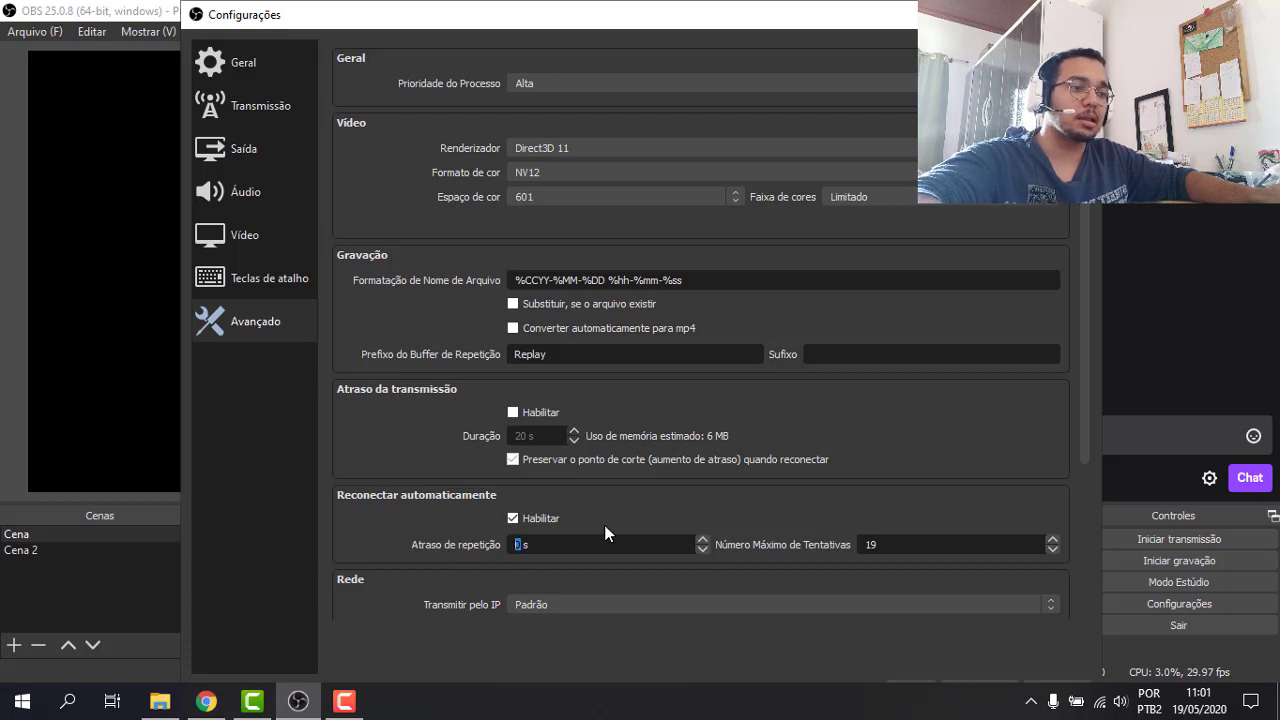
text(0)
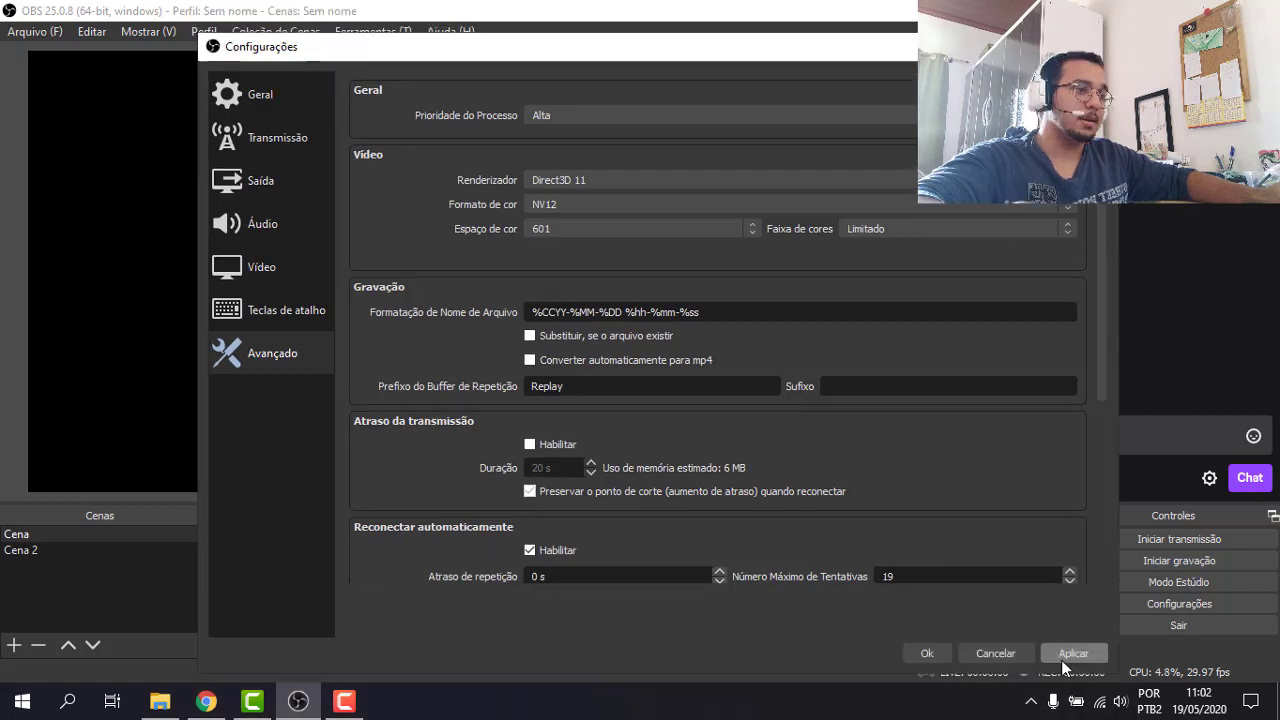
click(947, 651)
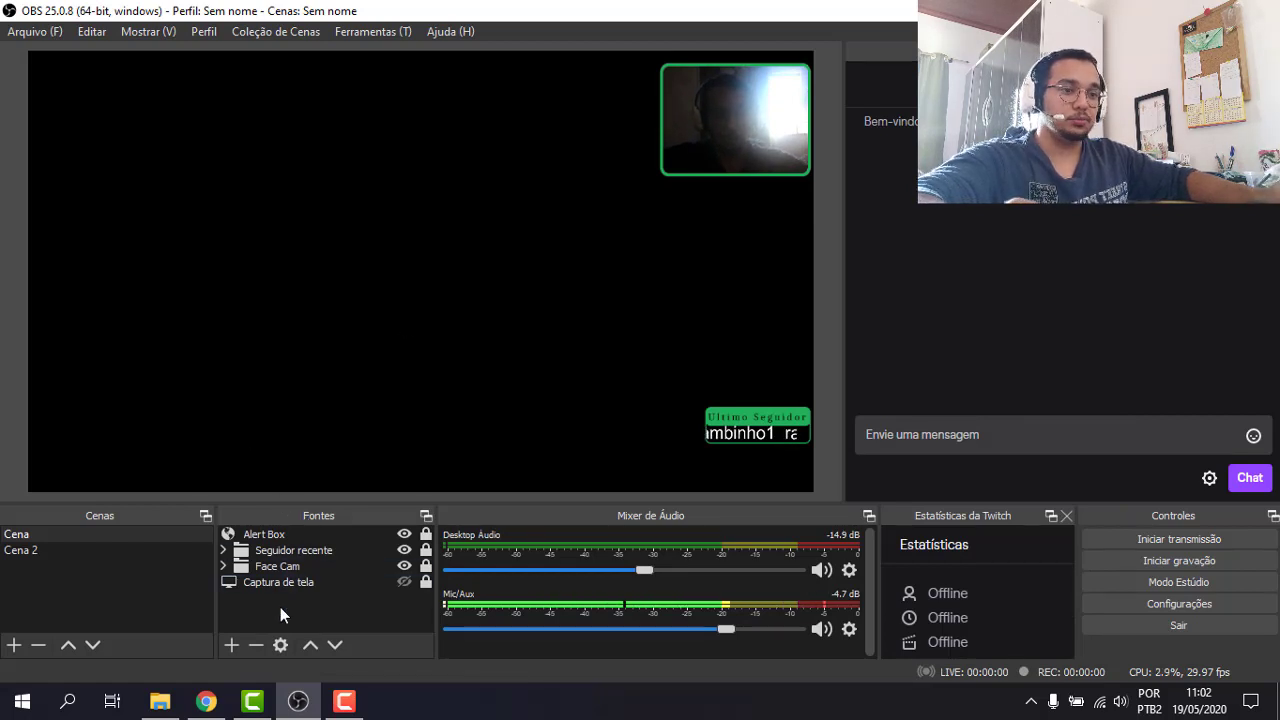
Step: Add a new browser source named Navegador to the scene, keeping its default URL and 800 by 600 size
click(231, 645)
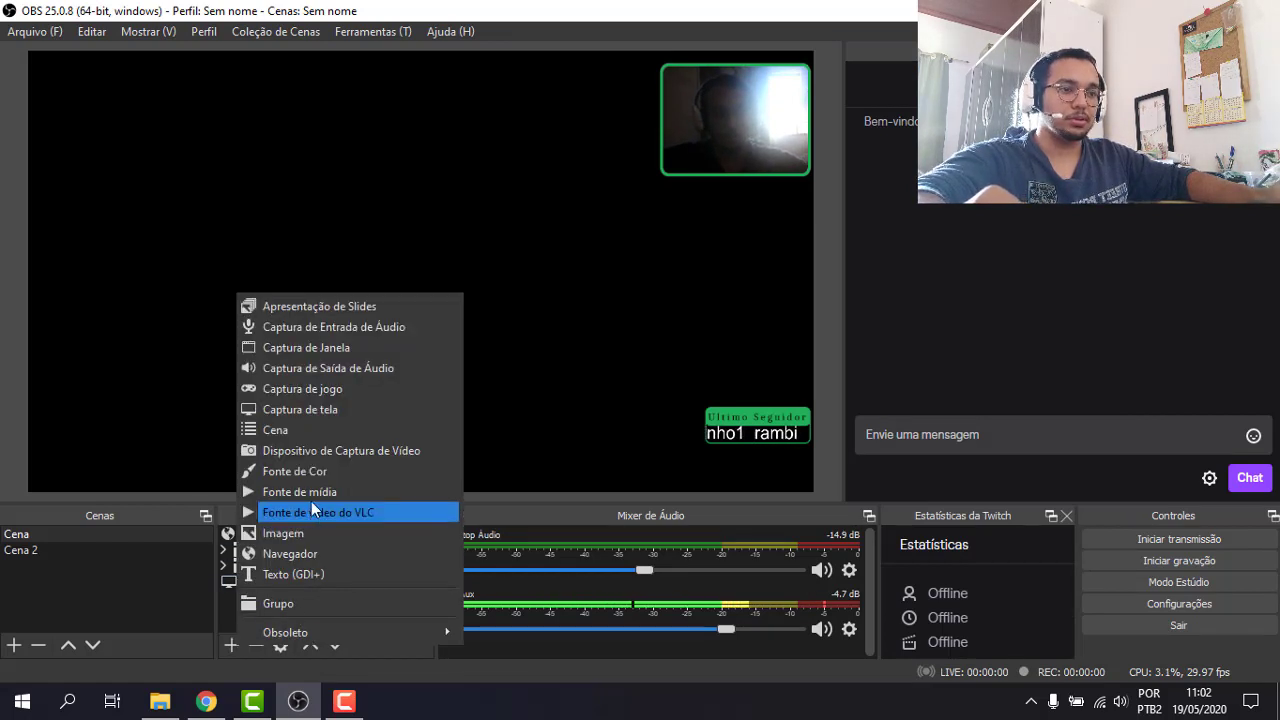
click(292, 552)
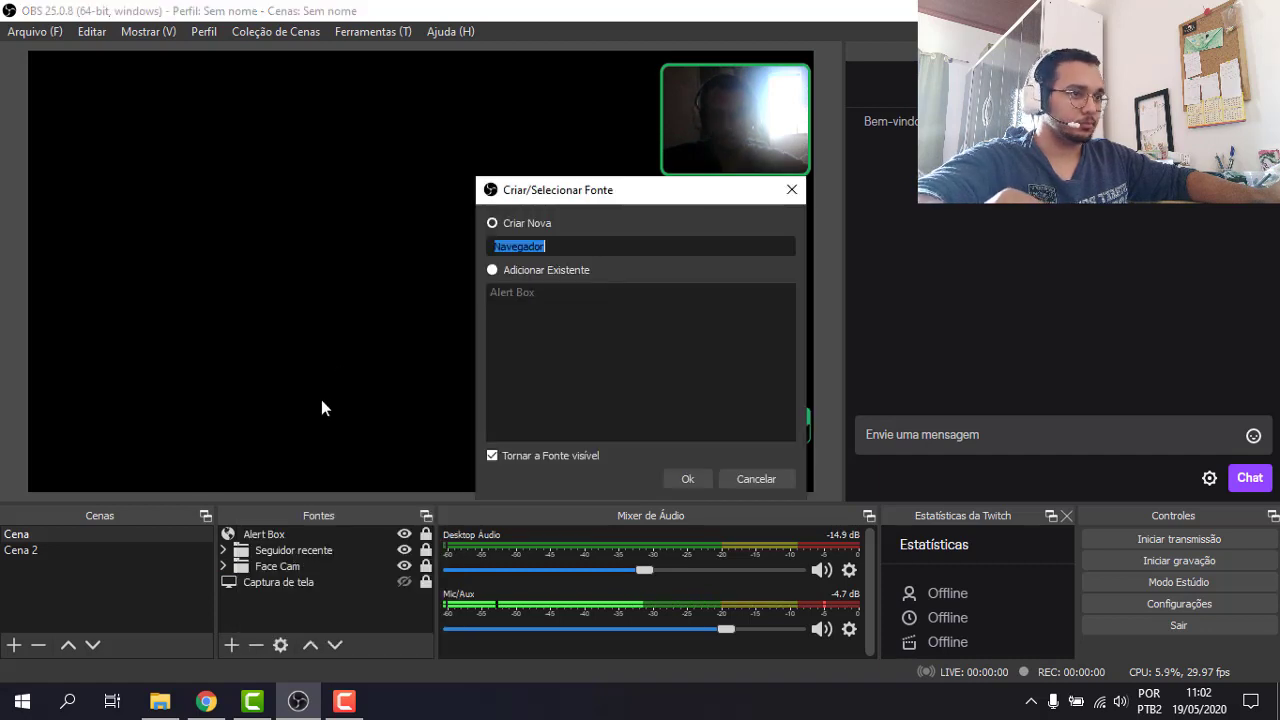
click(687, 479)
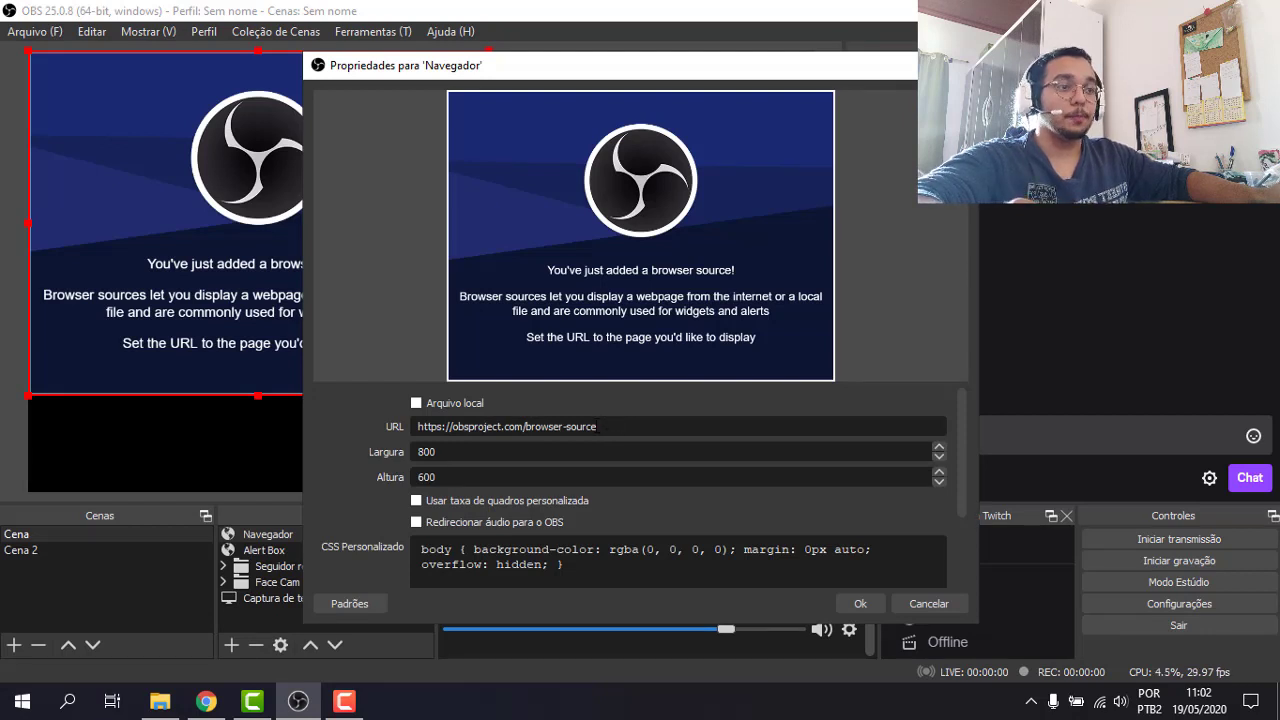
drag(617, 426, 552, 426)
click(860, 603)
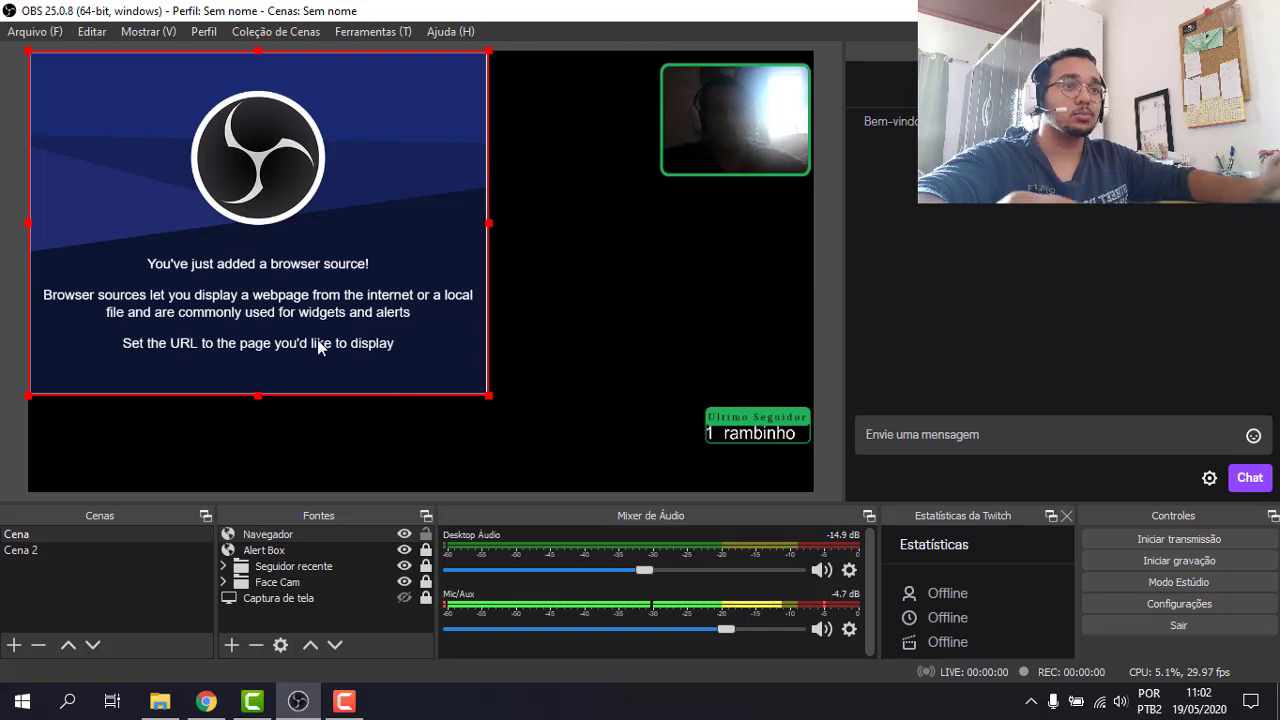
Step: Move the Navegador browser source toward the upper middle of the canvas and delete it from the scene
drag(197, 312, 351, 286)
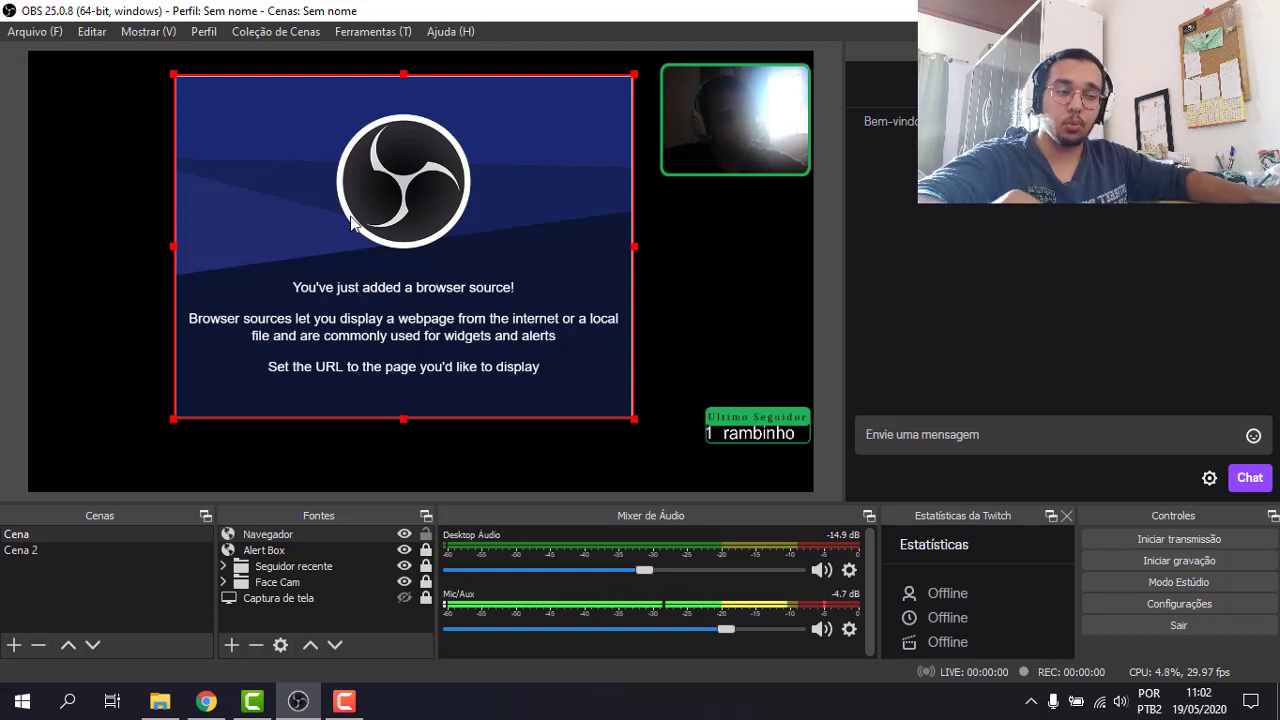
drag(373, 261, 429, 238)
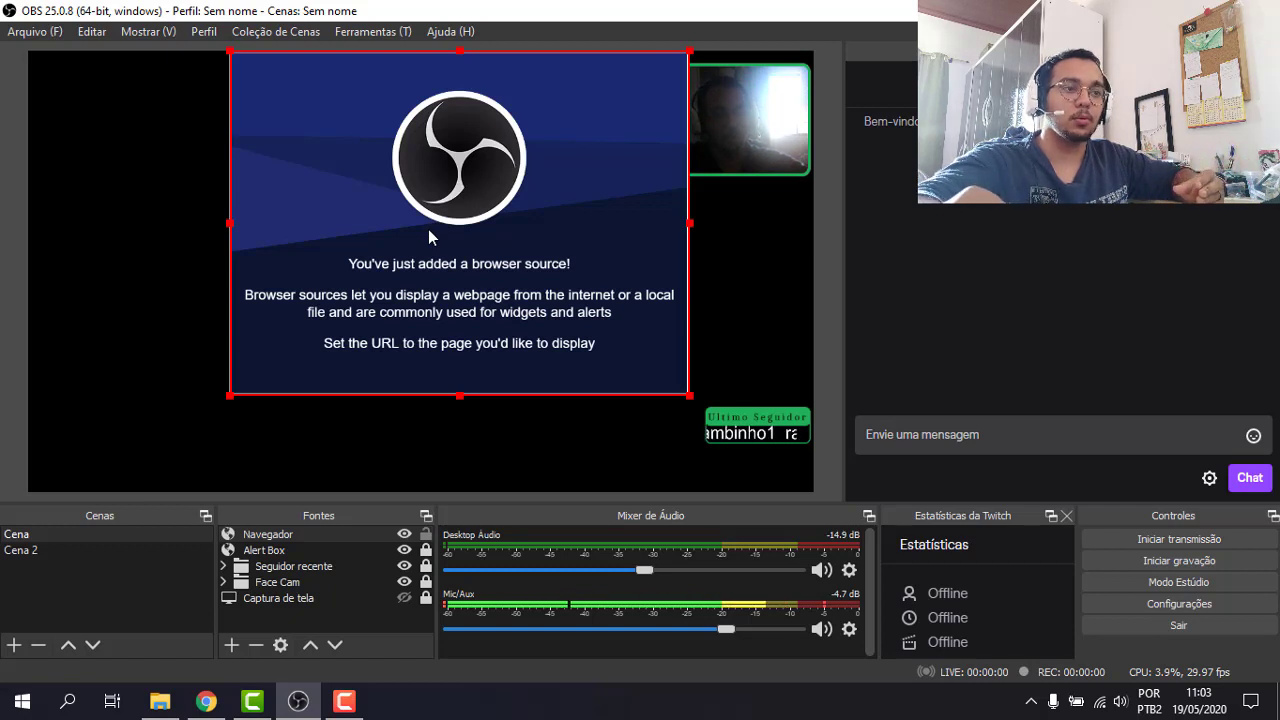
key(Delete)
click(692, 374)
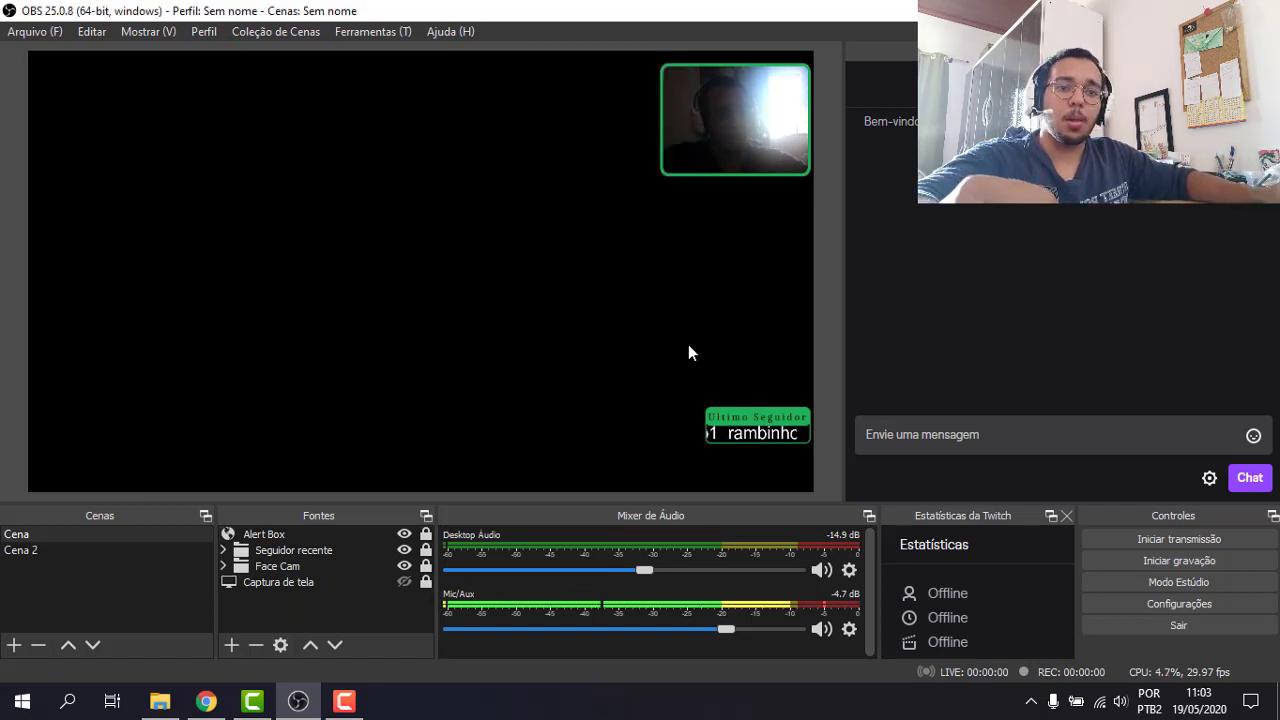